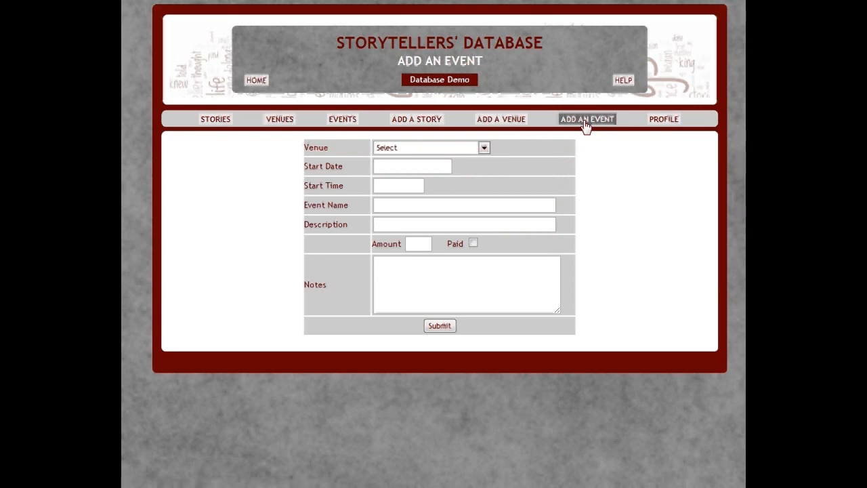
Step: Set the new event's venue to Boy Scout Jamboree, with start date 02/10/2012 and start time 6 pm
{"action": "left_click", "coordinate": [484, 148]}
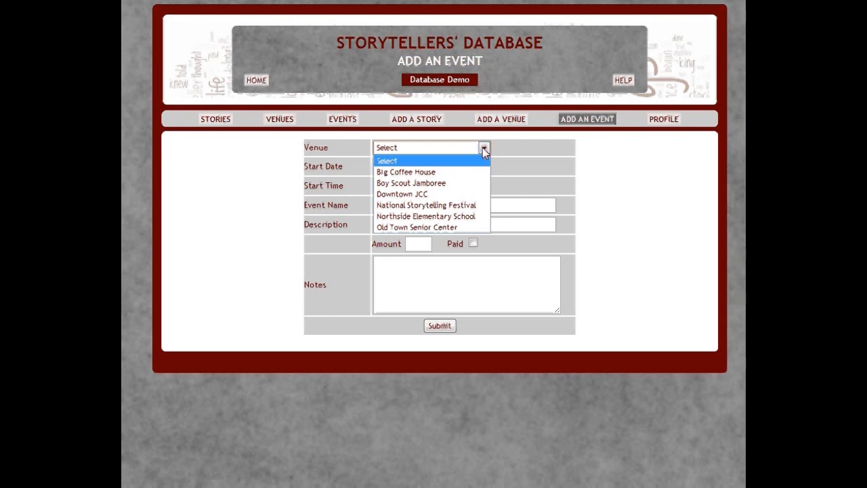
{"action": "left_click", "coordinate": [458, 181]}
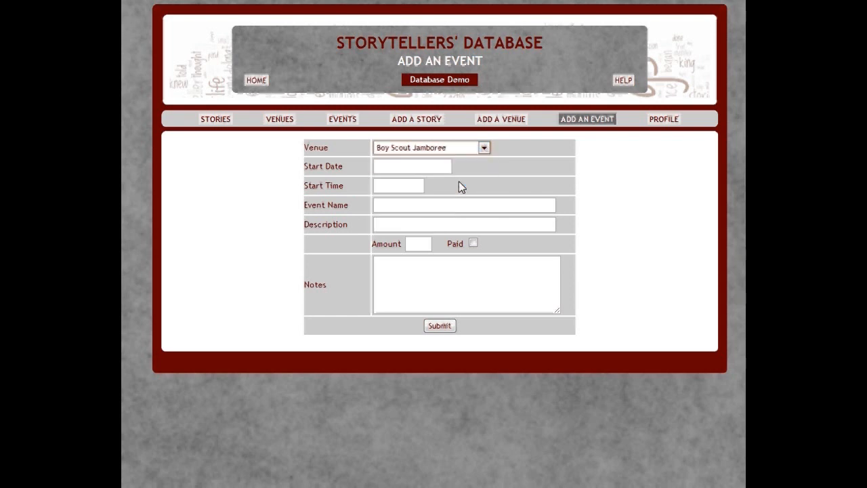
{"action": "left_click", "coordinate": [408, 167]}
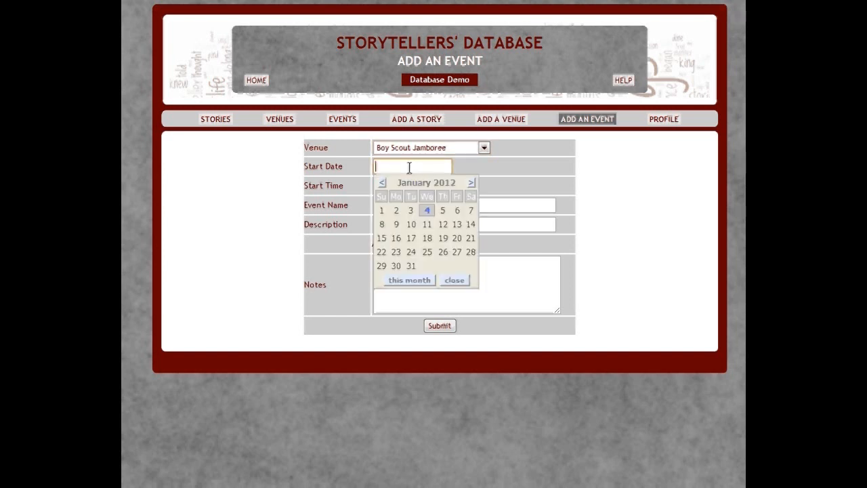
{"action": "left_click", "coordinate": [470, 183]}
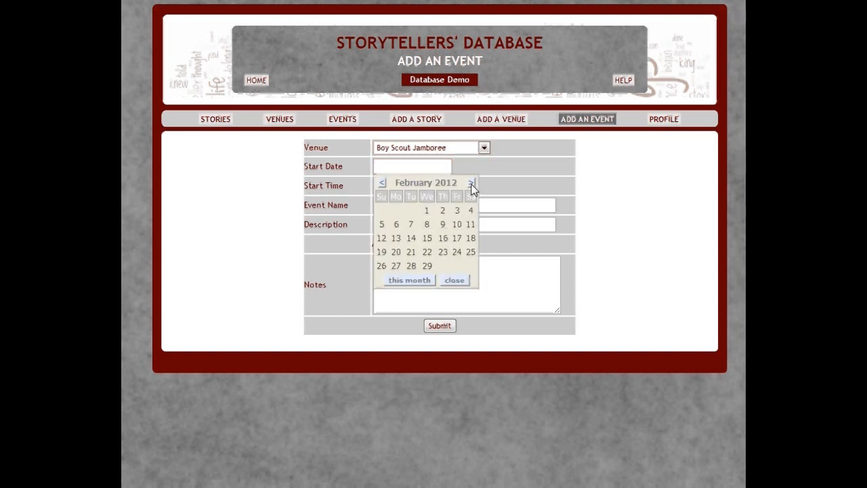
{"action": "left_click", "coordinate": [458, 224]}
{"action": "left_click", "coordinate": [403, 185]}
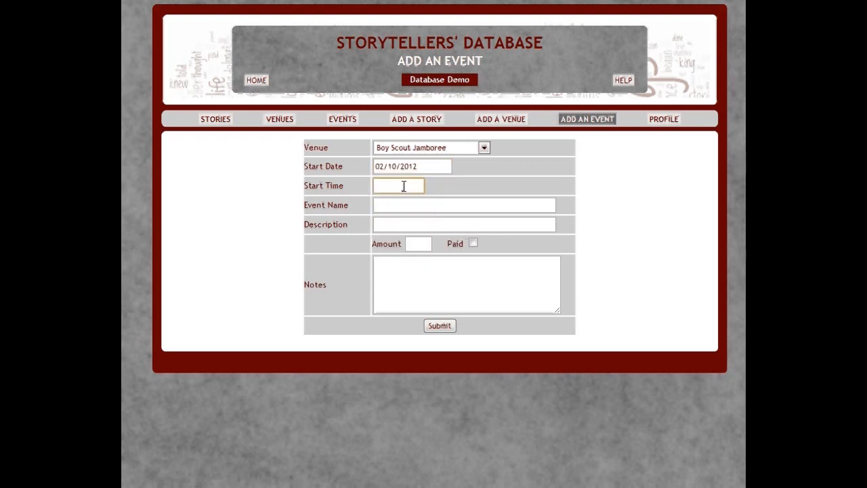
{"action": "type", "text": "6 pm"}
Step: Name the event Jamboree with an amount of 50, leave the notes empty, and submit it
{"action": "left_click", "coordinate": [404, 206]}
{"action": "type", "text": "Jamboree"}
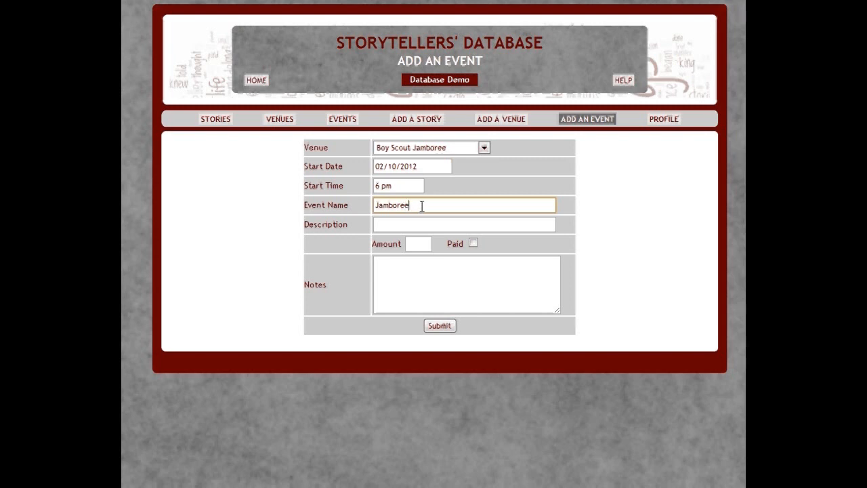
{"action": "left_click", "coordinate": [418, 244]}
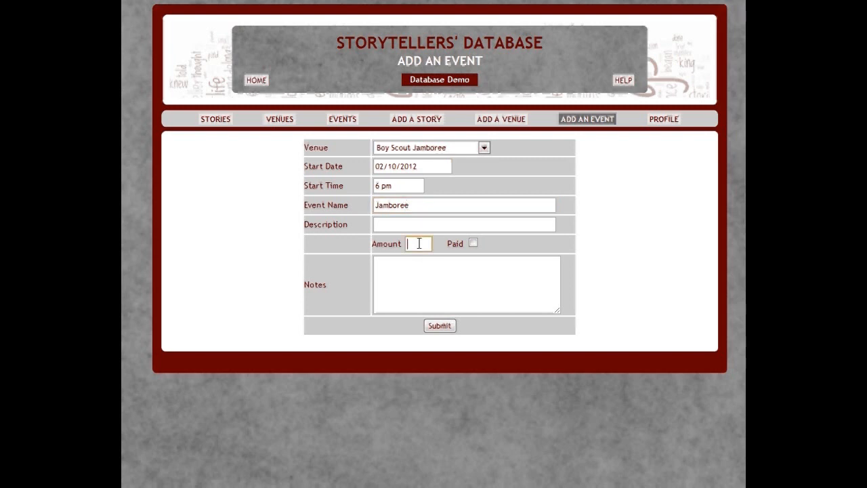
{"action": "type", "text": "50"}
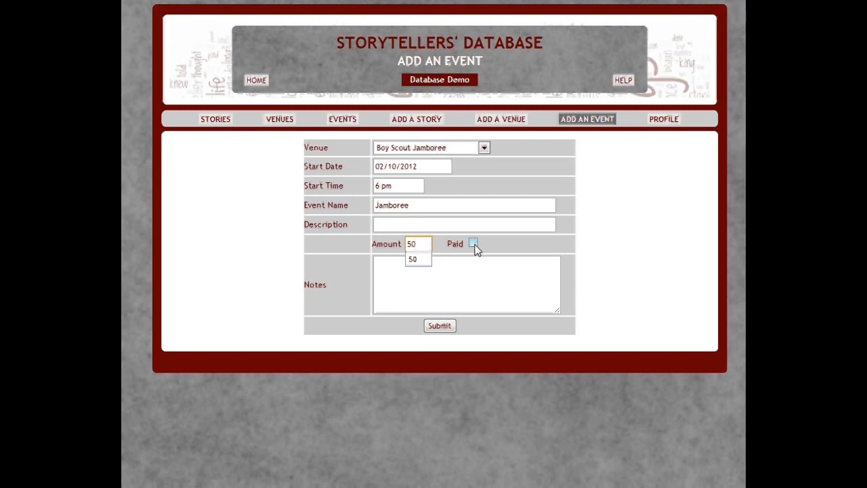
{"action": "left_click", "coordinate": [457, 284]}
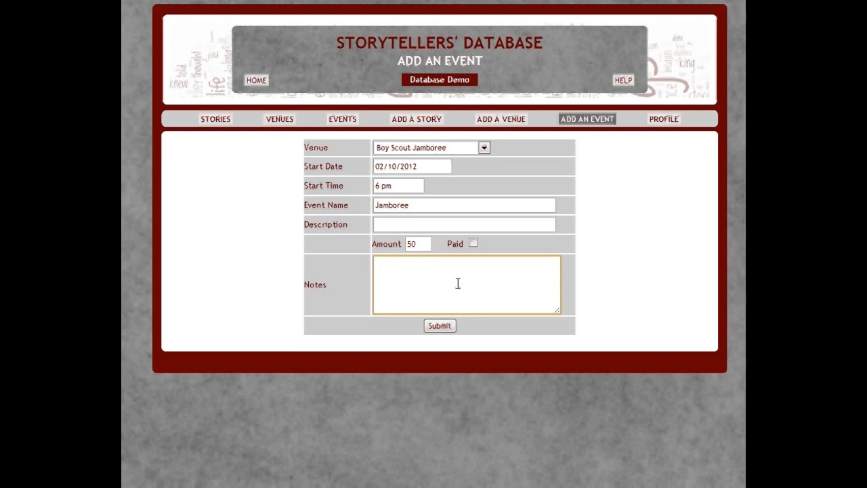
{"action": "left_click", "coordinate": [440, 327]}
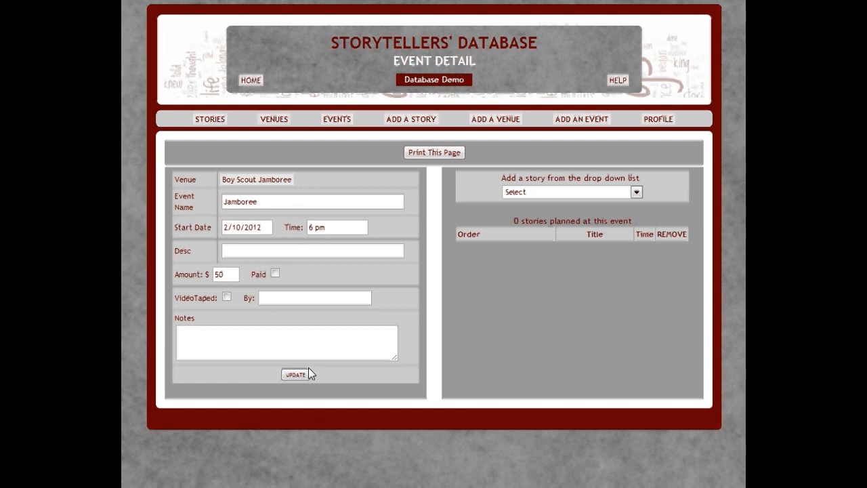
Step: Add the story Truth and Story to the event and set its order to 1
{"action": "left_click", "coordinate": [636, 194]}
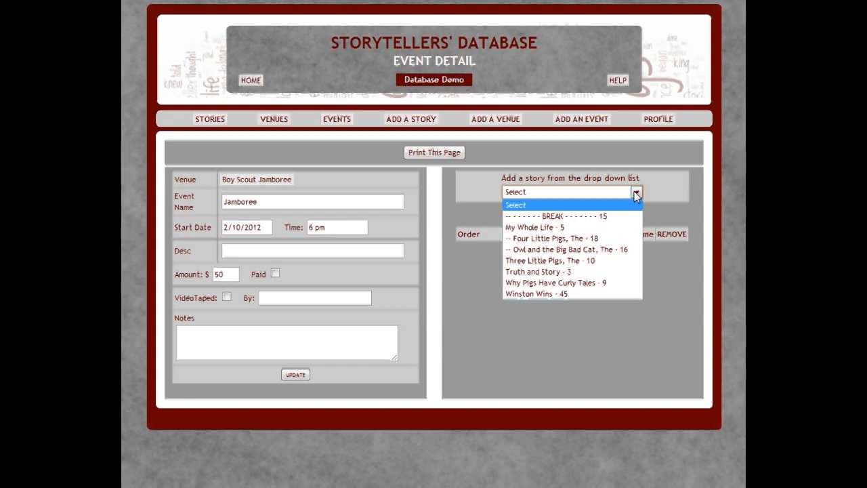
{"action": "left_click", "coordinate": [576, 271]}
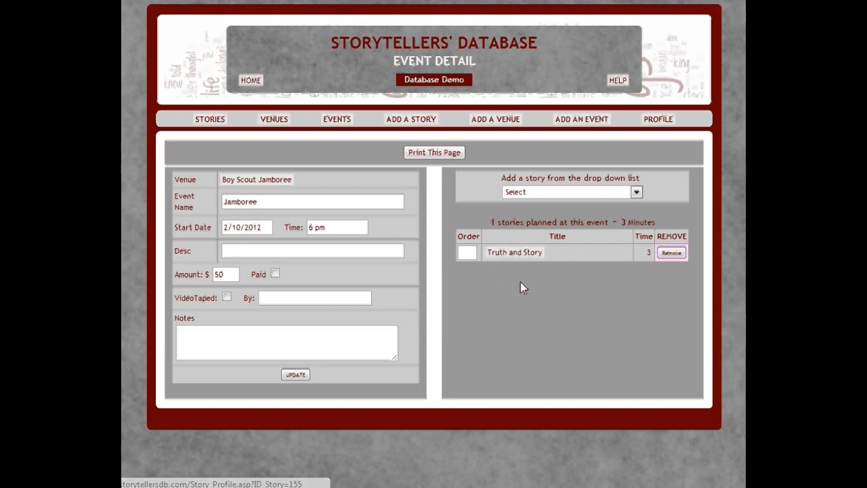
{"action": "left_click", "coordinate": [473, 255]}
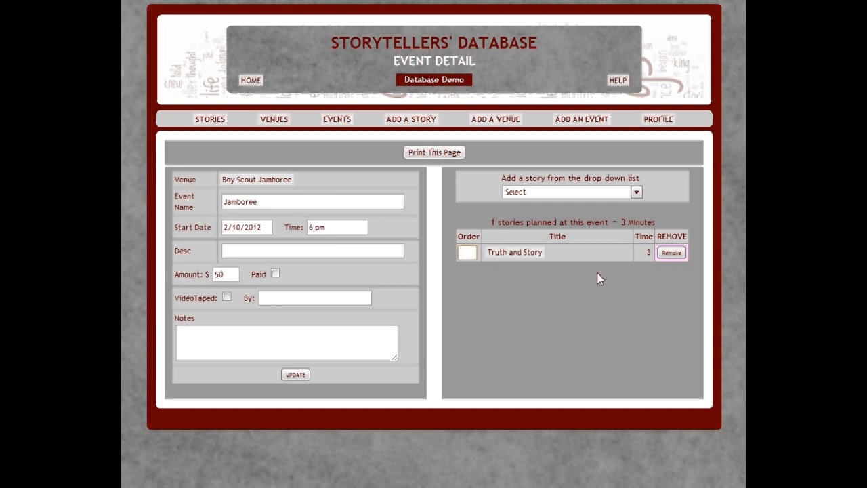
{"action": "type", "text": "1"}
{"action": "key", "text": "Tab"}
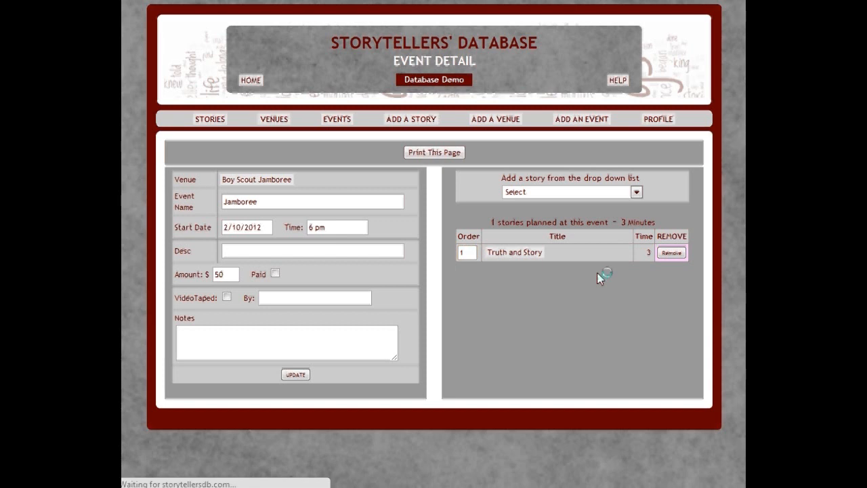
Step: Add the story The Three Little Pigs to the event and set its order to 2
{"action": "left_click", "coordinate": [637, 193]}
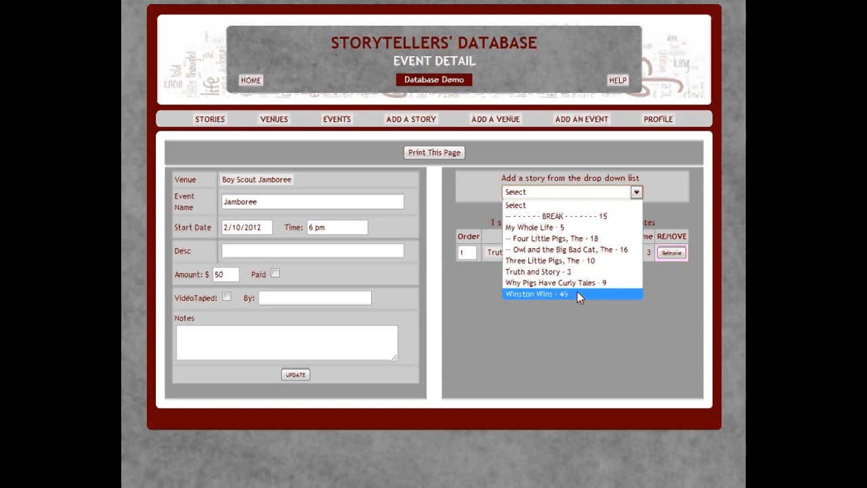
{"action": "left_click", "coordinate": [541, 260]}
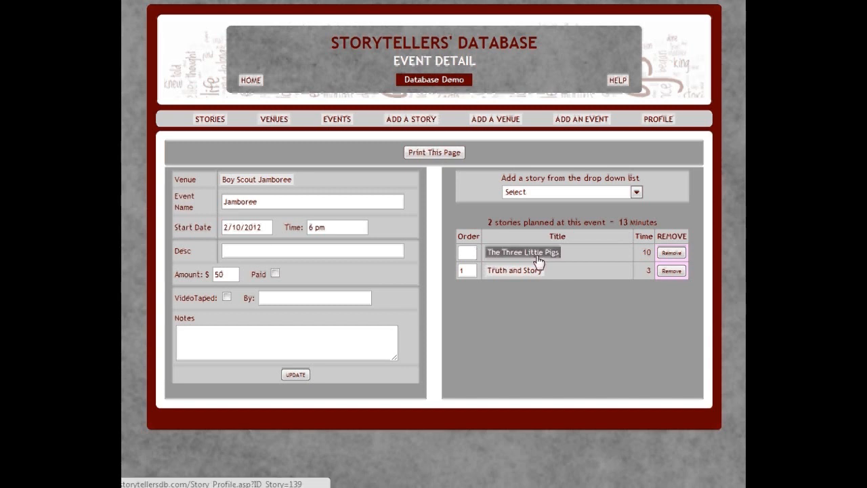
{"action": "left_click", "coordinate": [472, 251]}
{"action": "type", "text": "2"}
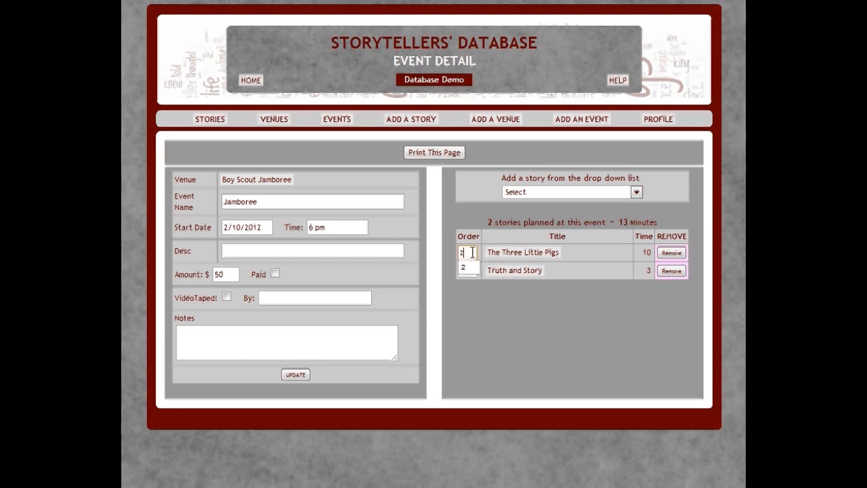
{"action": "key", "text": "Return"}
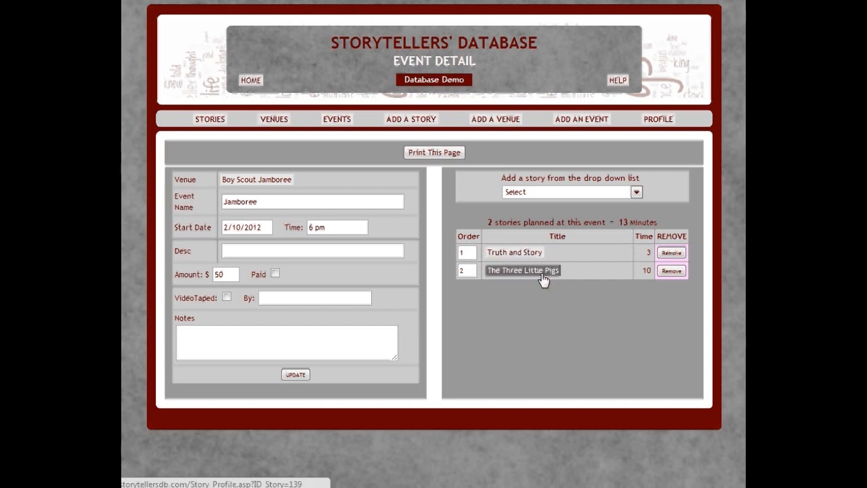
Step: Add the story The Four Little Pigs to the event and set its order to 3
{"action": "left_click", "coordinate": [635, 192]}
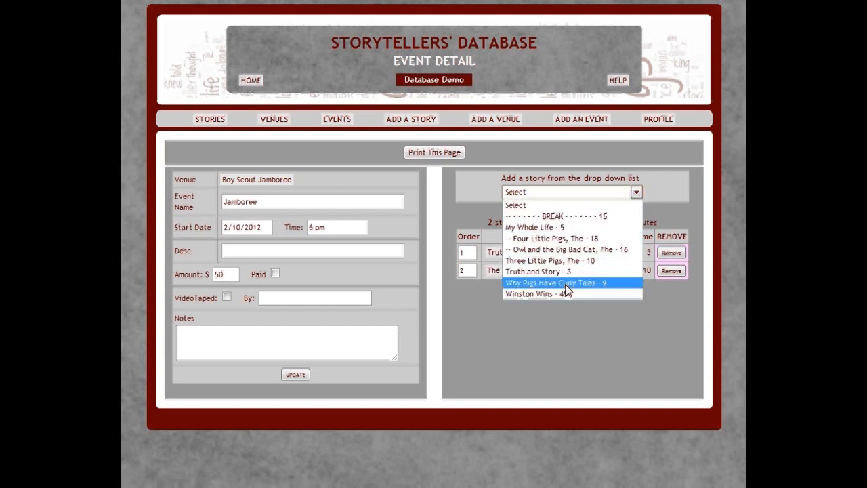
{"action": "left_click", "coordinate": [559, 241]}
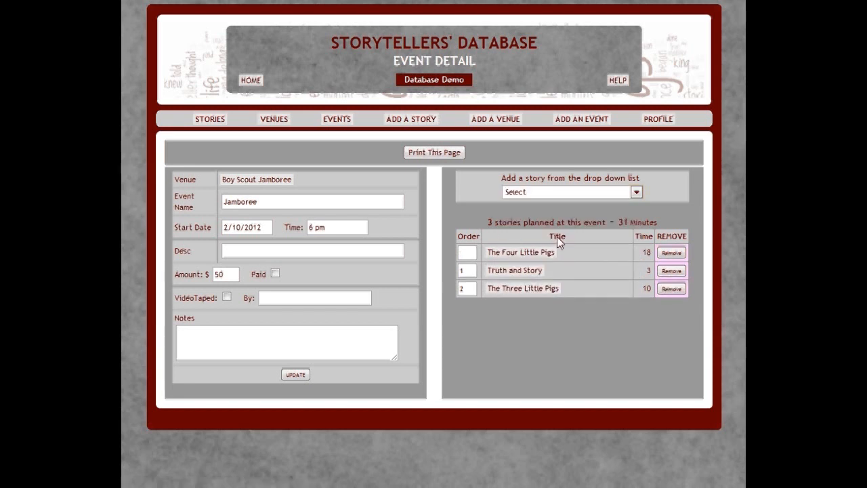
{"action": "left_click", "coordinate": [472, 252]}
{"action": "type", "text": "3"}
{"action": "key", "text": "Return"}
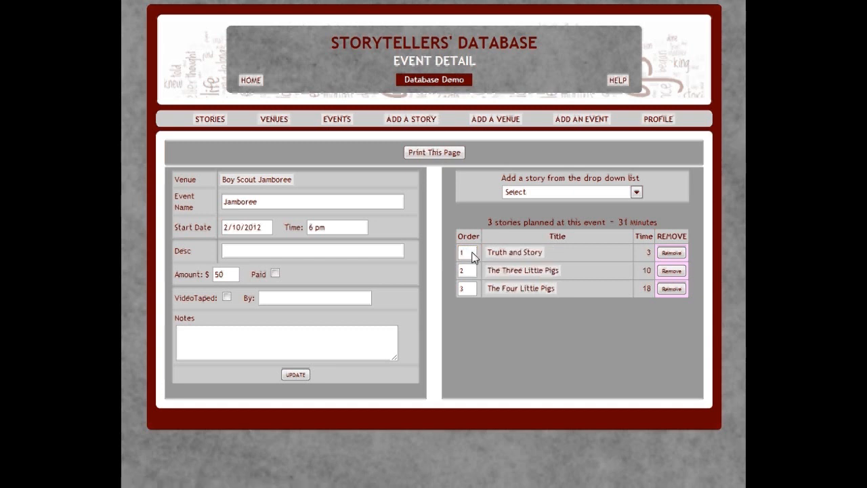
Step: Add the story Winston Wins to the event and remove it again
{"action": "left_click", "coordinate": [638, 191]}
{"action": "left_click", "coordinate": [536, 294]}
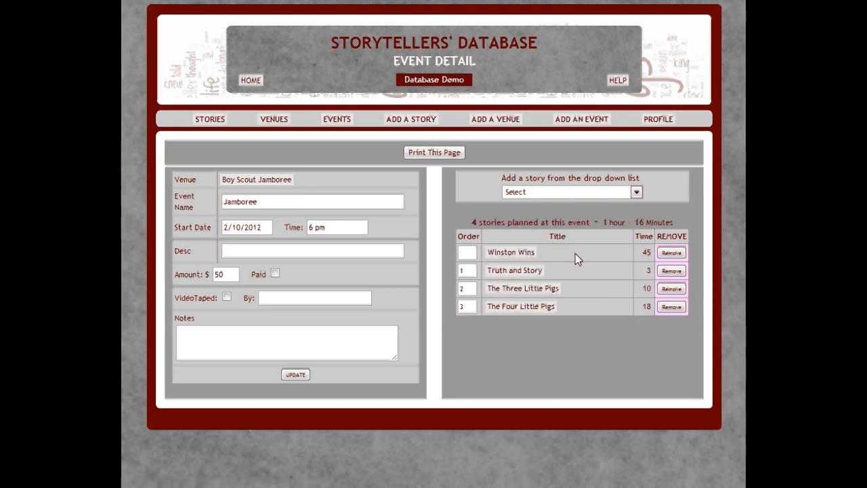
{"action": "left_click", "coordinate": [678, 255]}
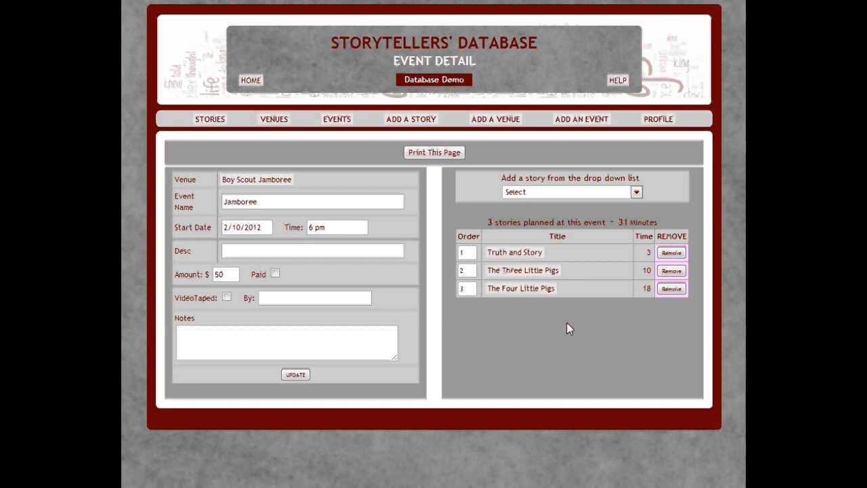
Step: Reopen the Jamboree event from the event list and save the note "They will provide a/v" in it
{"action": "left_click", "coordinate": [337, 119]}
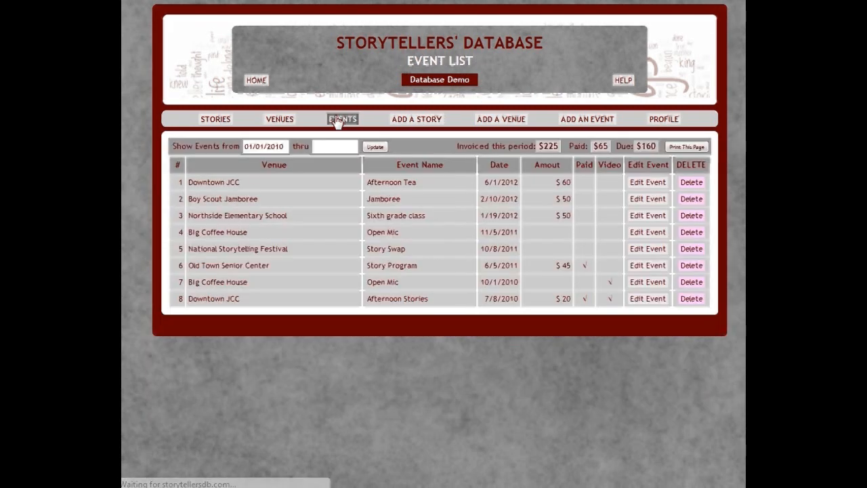
{"action": "left_click", "coordinate": [650, 199]}
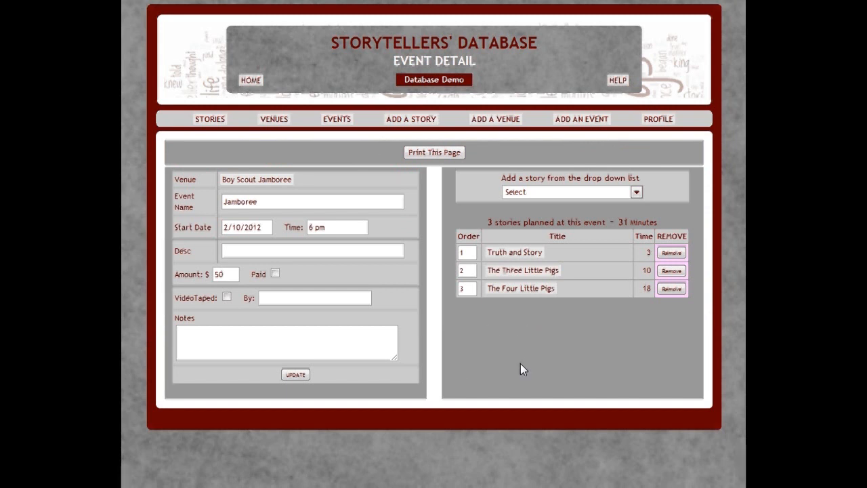
{"action": "left_click", "coordinate": [300, 342]}
{"action": "type", "text": "They will"}
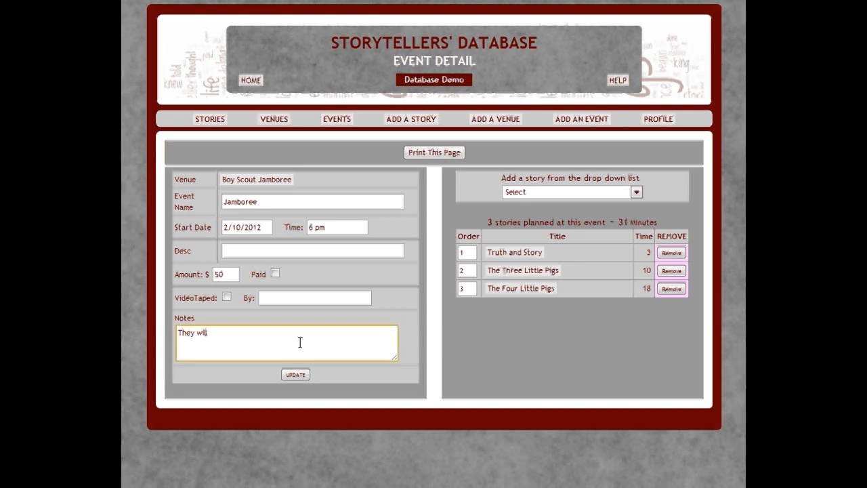
{"action": "type", "text": " provide a/v"}
{"action": "left_click", "coordinate": [290, 377]}
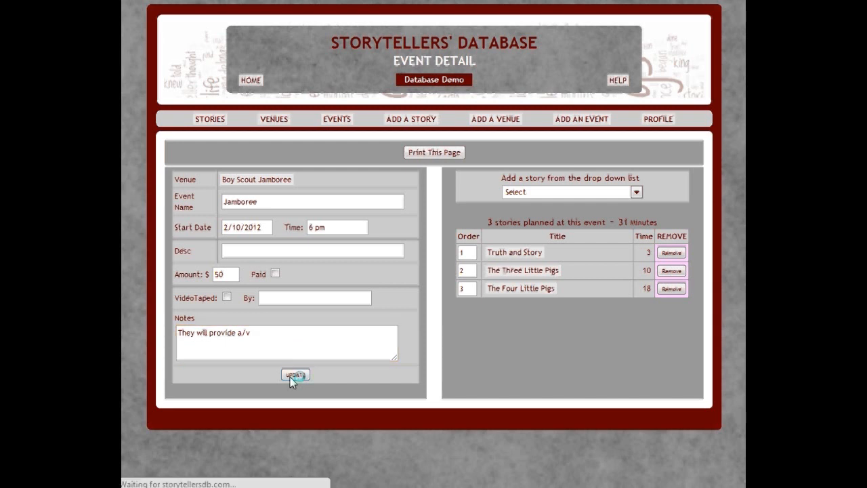